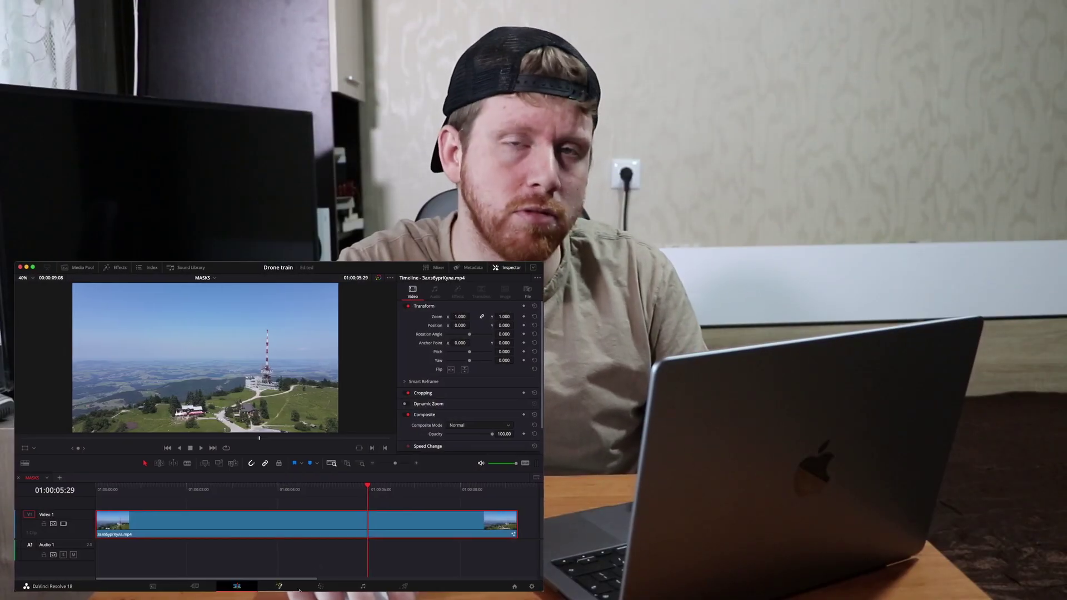
- Open the drone clip on the Fusion page, with MediaIn1 linked to MediaOut1
{"action": "left_click", "coordinate": [280, 586]}
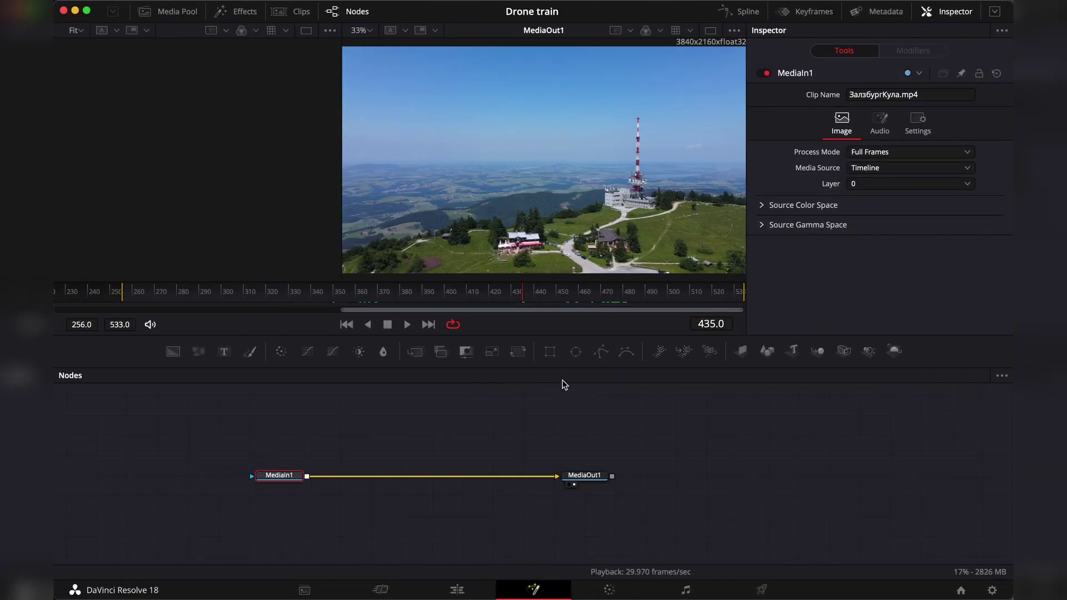
- Reselect the MediaIn1 node and attach a Rectangle1 mask to it
{"action": "left_click", "coordinate": [550, 393]}
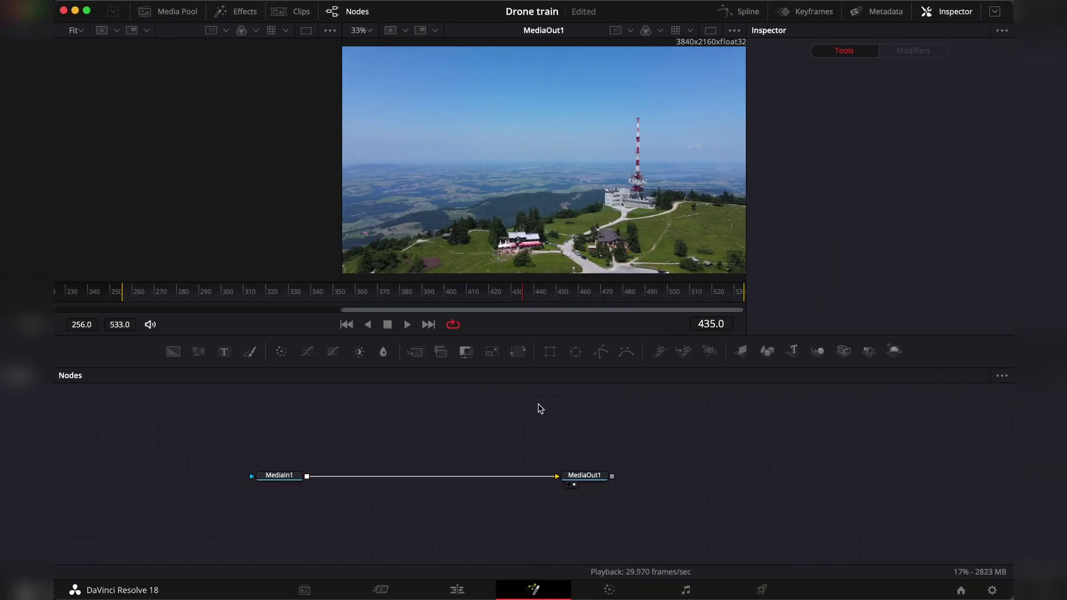
{"action": "left_click", "coordinate": [284, 476]}
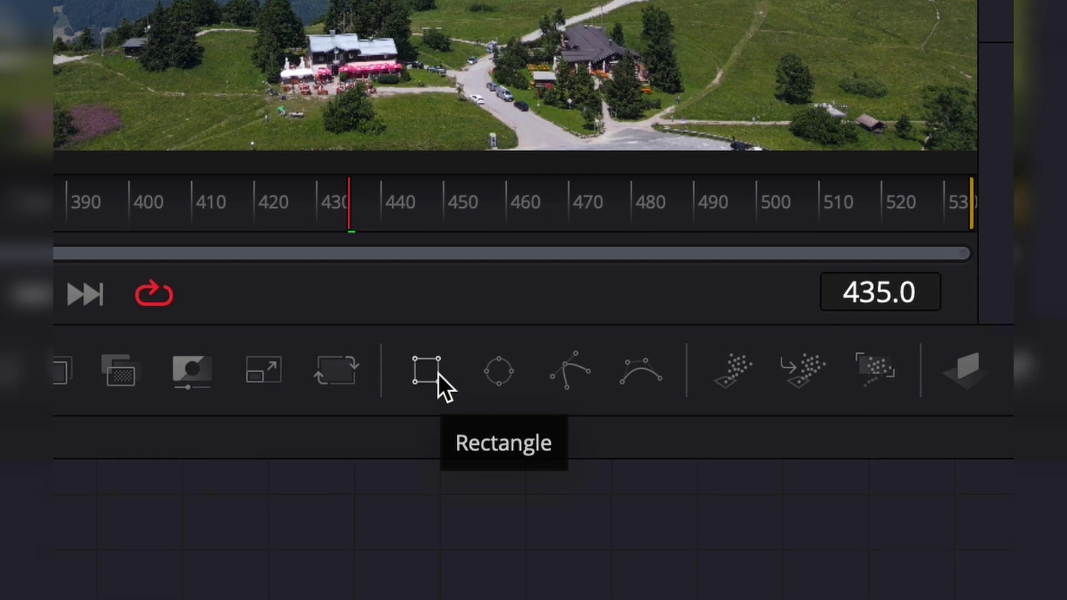
{"action": "left_click", "coordinate": [428, 374]}
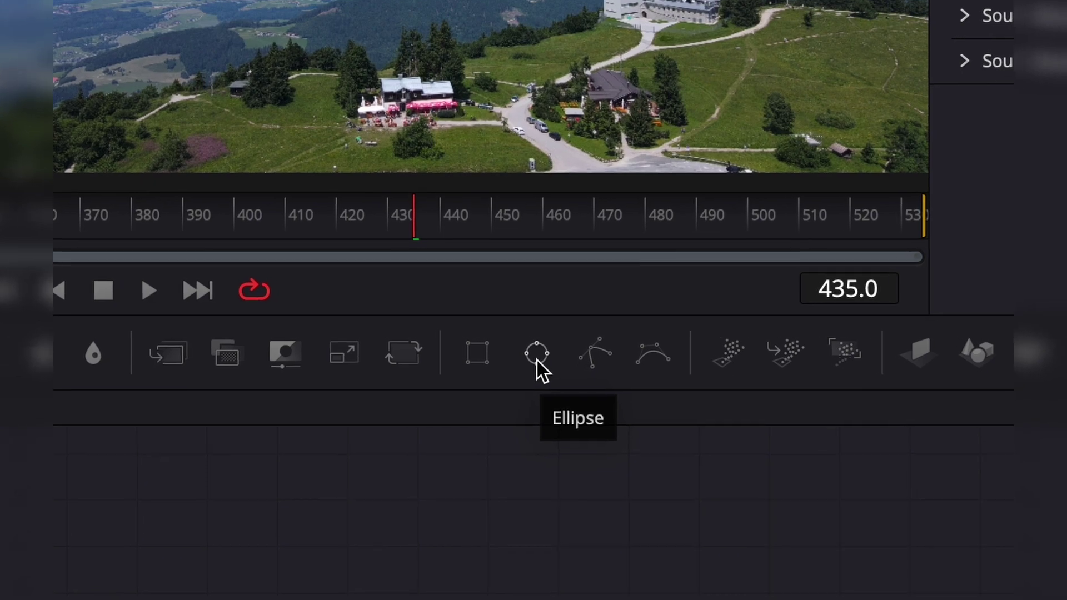
- Add an Ellipse1 mask to MediaIn1, leaving Invert off and view controls hidden
{"action": "left_click", "coordinate": [537, 360]}
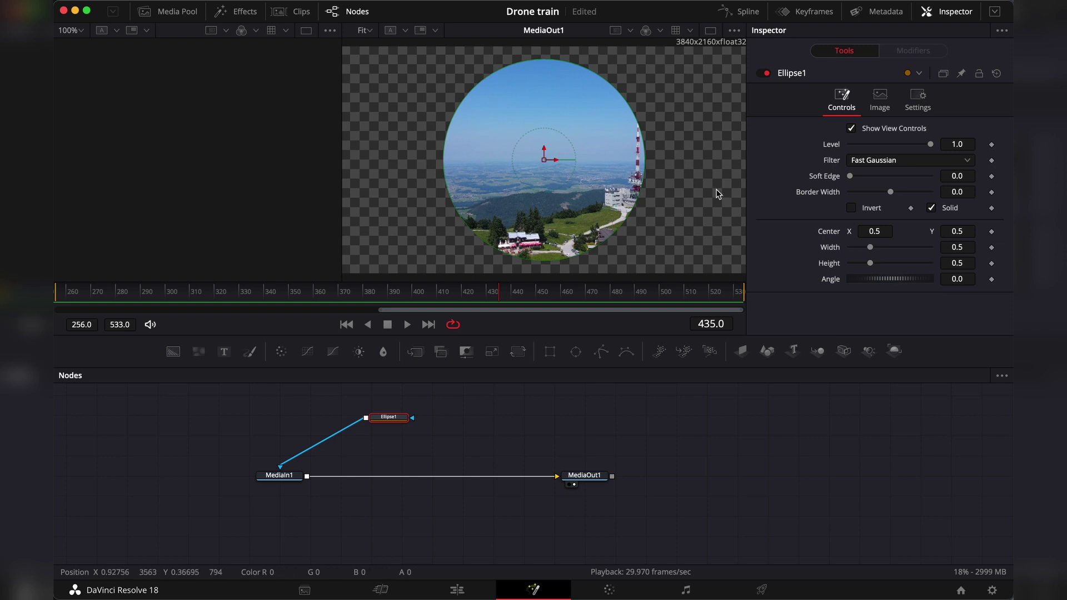
{"action": "left_click", "coordinate": [853, 209]}
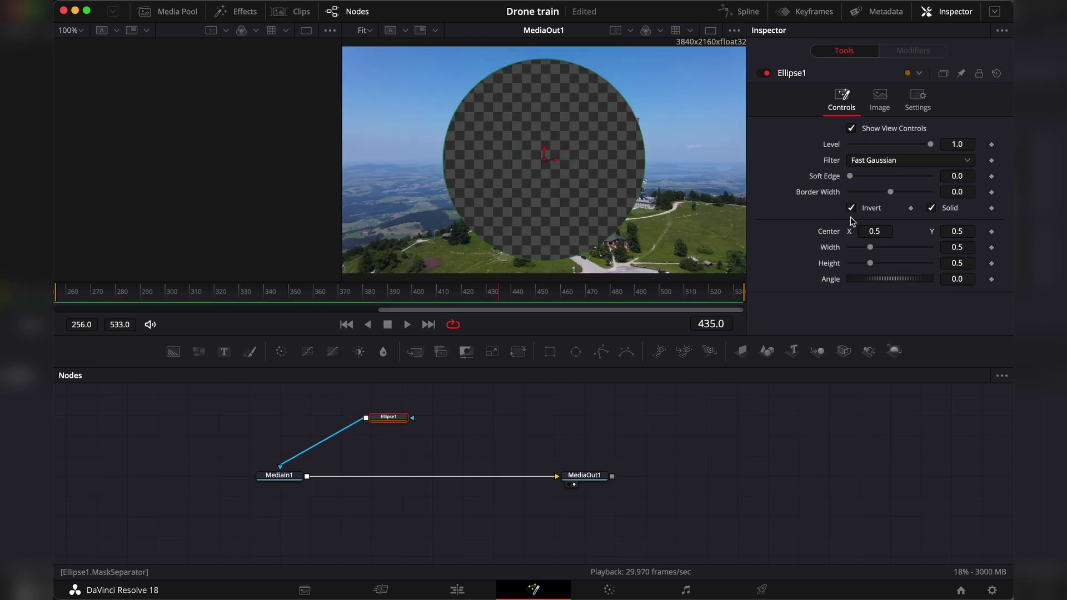
{"action": "left_click", "coordinate": [851, 210]}
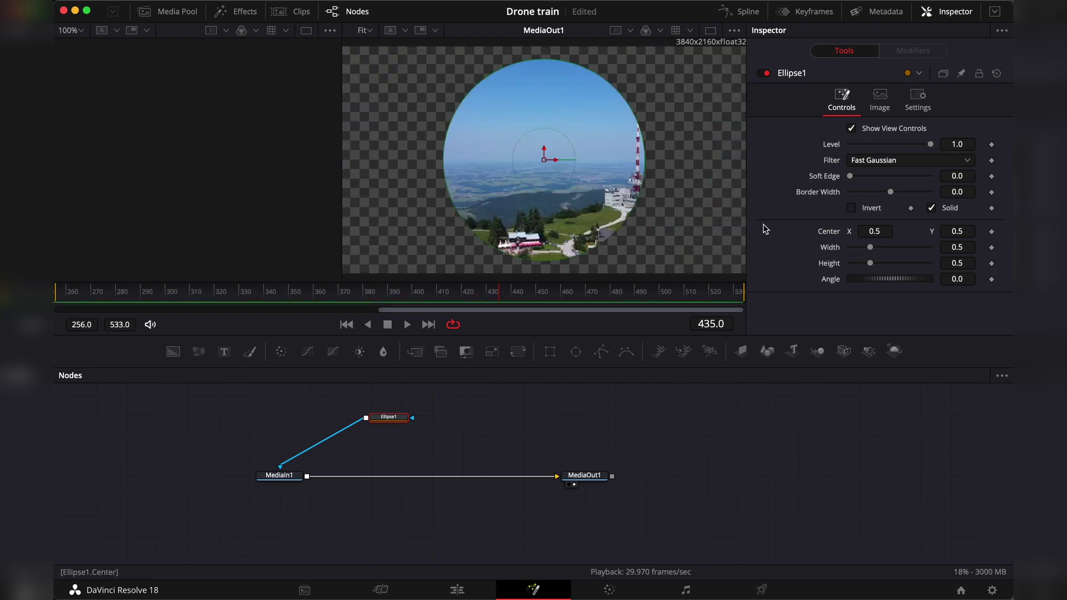
{"action": "left_click", "coordinate": [845, 131]}
- Test the Level, Soft Edge and Border Width sliders, and reset ellipse Height to 0.5
{"action": "mouse_move", "coordinate": [932, 145]}
{"action": "left_mouse_down"}
{"action": "mouse_move", "coordinate": [850, 139]}
{"action": "mouse_move", "coordinate": [945, 136]}
{"action": "left_mouse_up"}
{"action": "mouse_move", "coordinate": [849, 179]}
{"action": "left_mouse_down"}
{"action": "mouse_move", "coordinate": [859, 178]}
{"action": "mouse_move", "coordinate": [846, 181]}
{"action": "left_mouse_up"}
{"action": "mouse_move", "coordinate": [891, 192]}
{"action": "left_mouse_down"}
{"action": "mouse_move", "coordinate": [912, 195]}
{"action": "mouse_move", "coordinate": [890, 194]}
{"action": "left_mouse_up"}
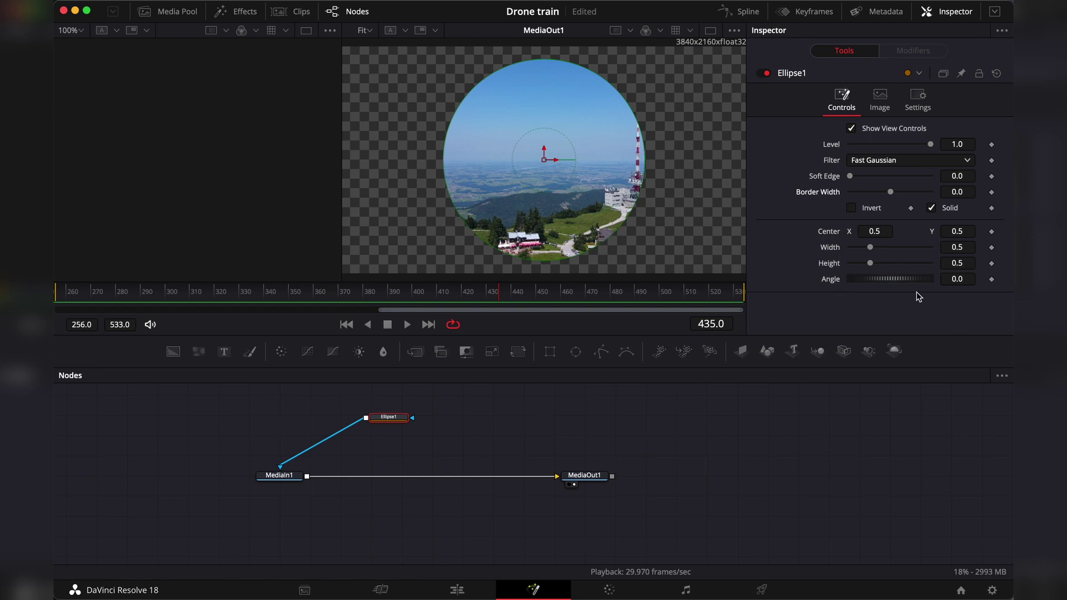
{"action": "mouse_move", "coordinate": [872, 265]}
{"action": "left_mouse_down"}
{"action": "mouse_move", "coordinate": [887, 266]}
{"action": "mouse_move", "coordinate": [871, 268]}
{"action": "left_mouse_up"}
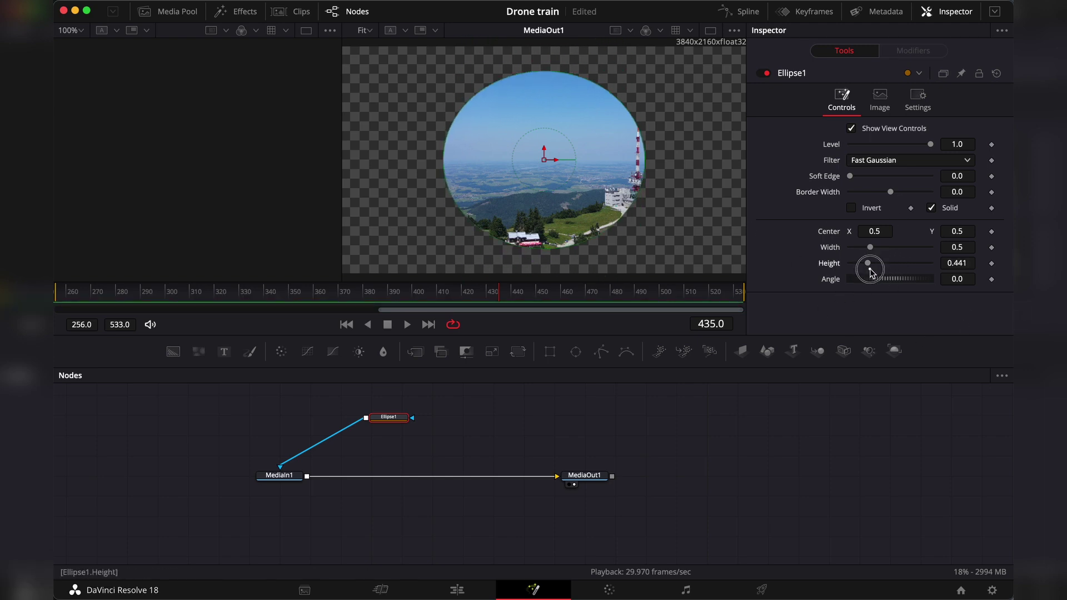
{"action": "double_click", "coordinate": [870, 269]}
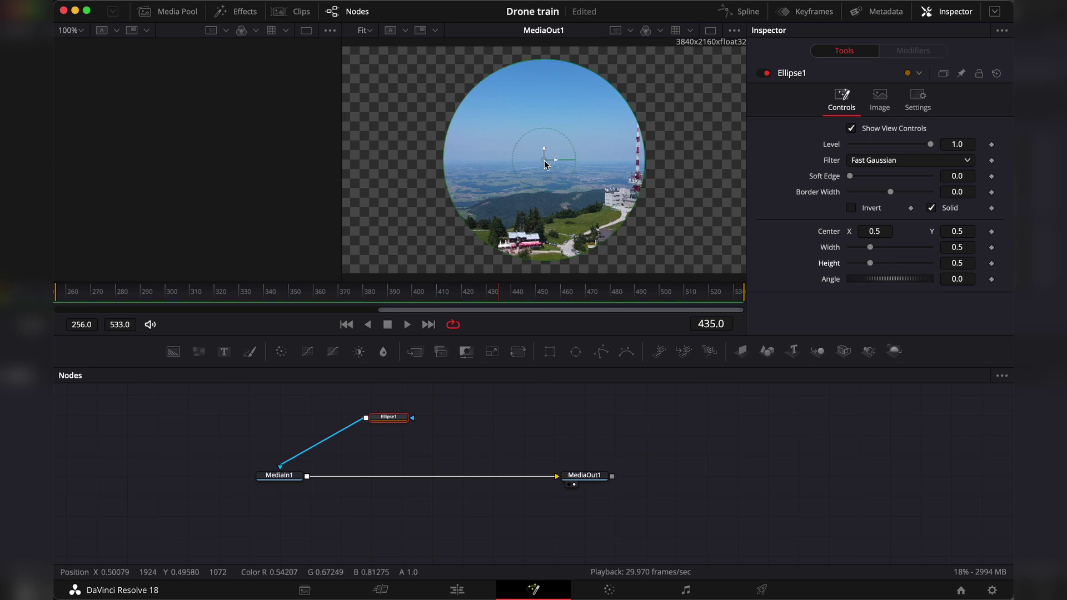
- Move the ellipse down, make it wider and flatter, and rotate it in the viewer
{"action": "left_click_drag", "start_coordinate": [545, 164], "coordinate": [543, 167]}
{"action": "left_click_drag", "start_coordinate": [564, 261], "coordinate": [620, 233]}
{"action": "left_click_drag", "start_coordinate": [577, 165], "coordinate": [516, 152]}
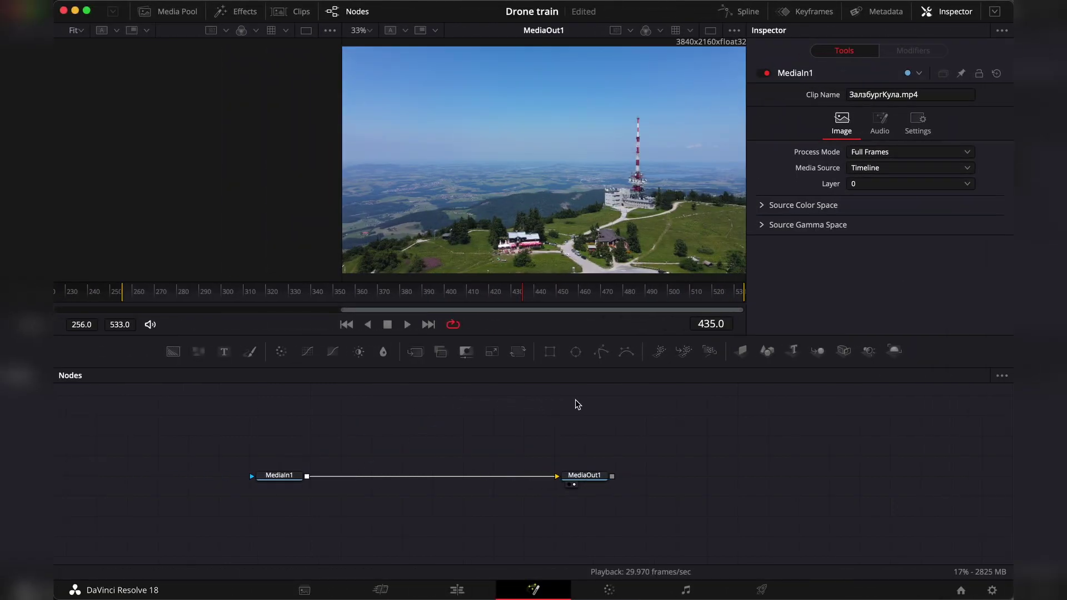
- Add a Polygon1 mask and place ten points outlining the transmission tower
{"action": "left_click", "coordinate": [602, 355]}
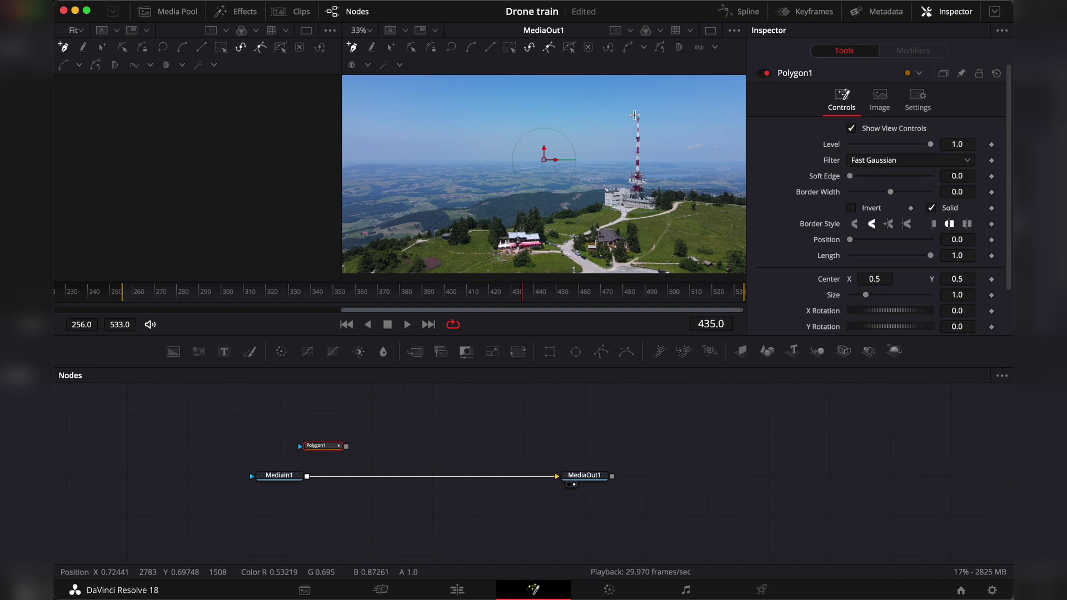
{"action": "left_click", "coordinate": [634, 115]}
{"action": "left_click", "coordinate": [634, 142]}
{"action": "left_click", "coordinate": [624, 169]}
{"action": "left_click", "coordinate": [589, 185]}
{"action": "left_click", "coordinate": [587, 268]}
{"action": "left_click", "coordinate": [698, 234]}
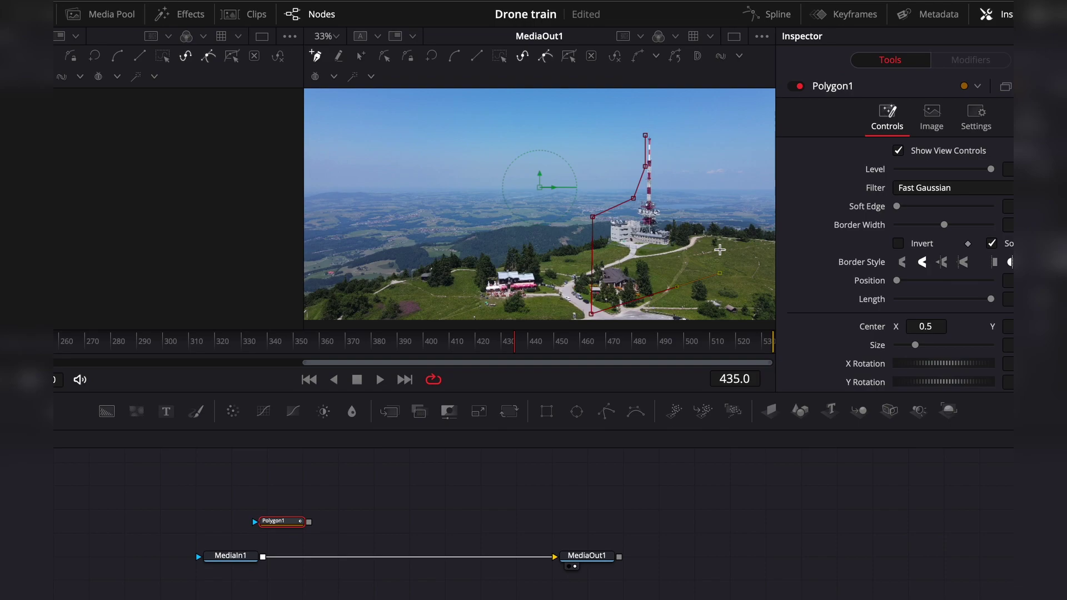
{"action": "left_click", "coordinate": [720, 174]}
{"action": "left_click", "coordinate": [707, 129]}
{"action": "left_click", "coordinate": [613, 125]}
{"action": "left_click", "coordinate": [622, 163]}
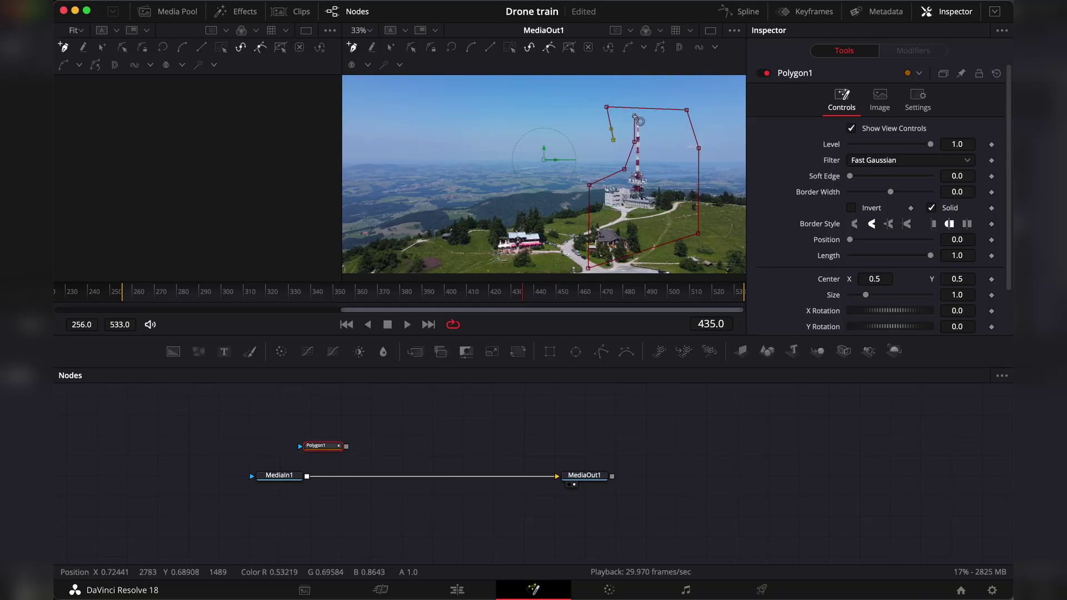
{"action": "scroll", "coordinate": [635, 117], "scroll_direction": "up", "scroll_amount": 5}
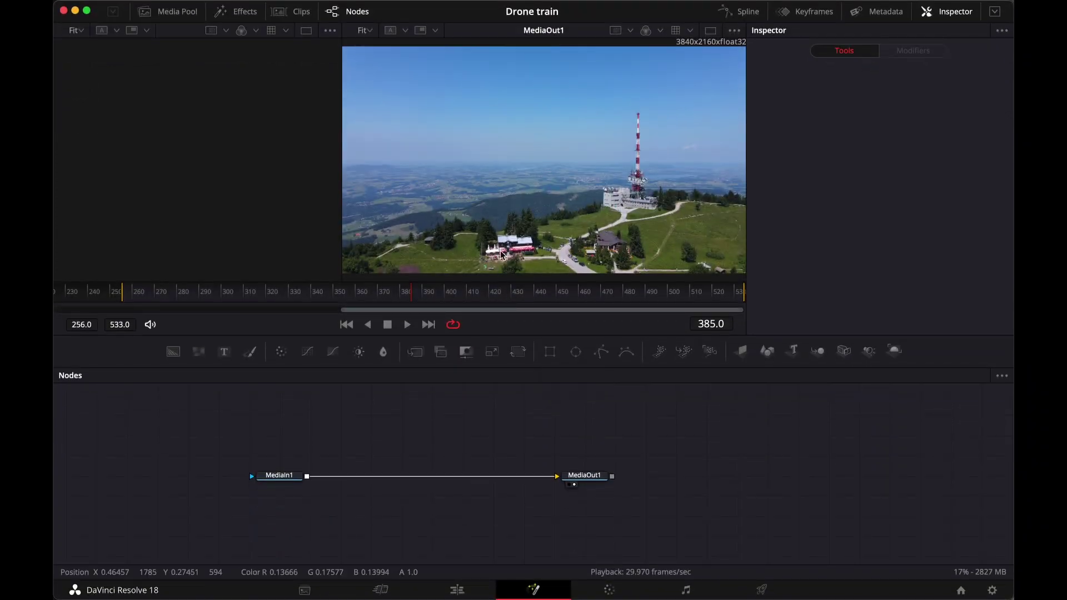
- Add a new Polygon1 node, detach it from MediaIn1, and close its outline around the house
{"action": "left_click", "coordinate": [601, 351]}
{"action": "left_click_drag", "start_coordinate": [512, 425], "coordinate": [371, 418]}
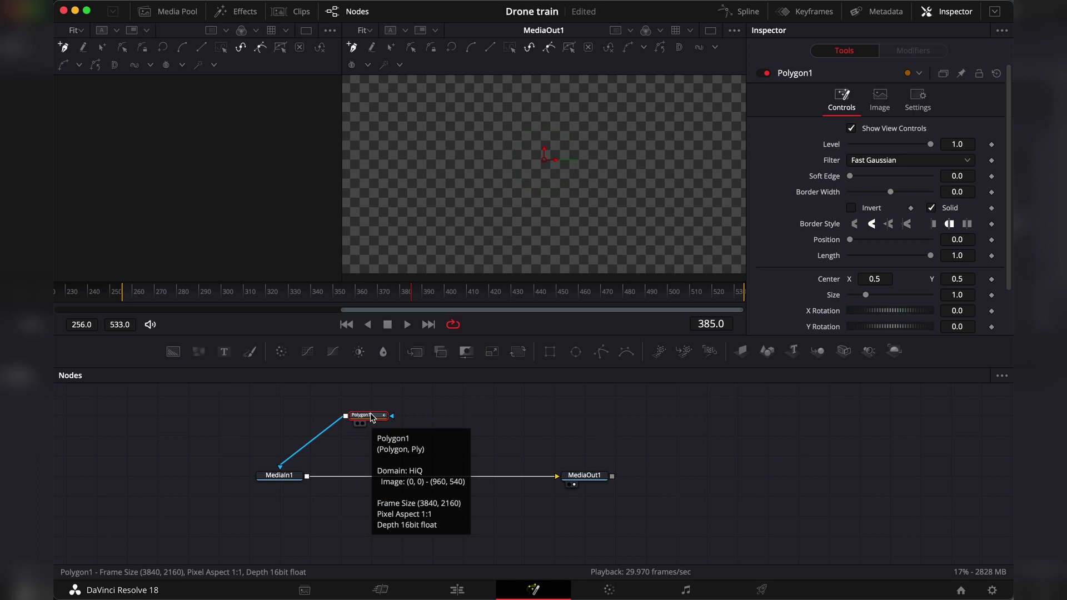
{"action": "left_click_drag", "start_coordinate": [282, 465], "coordinate": [314, 447]}
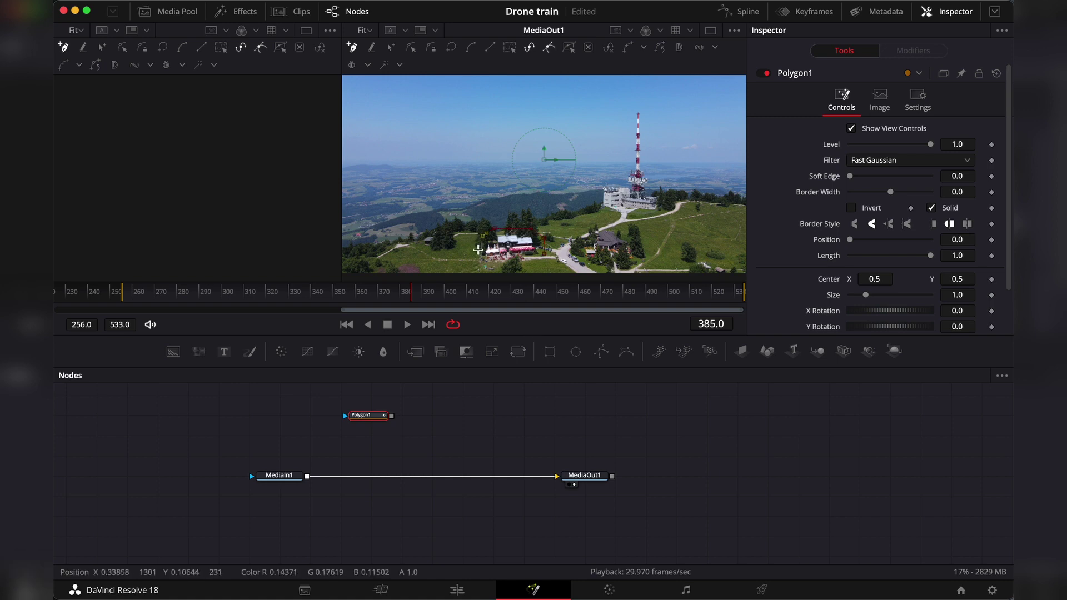
{"action": "left_click", "coordinate": [545, 256]}
- Insert Blur1 between MediaIn1 and MediaOut1 with Blur Size about 4.7, masked by Polygon1
{"action": "left_click_drag", "start_coordinate": [383, 352], "coordinate": [363, 474]}
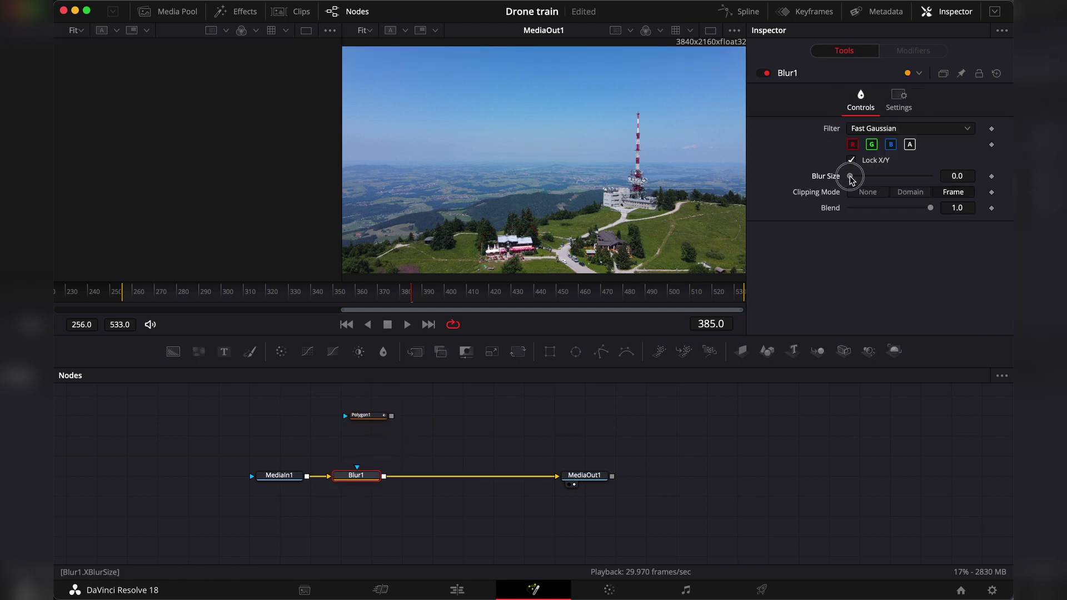
{"action": "left_click_drag", "start_coordinate": [850, 176], "coordinate": [854, 176]}
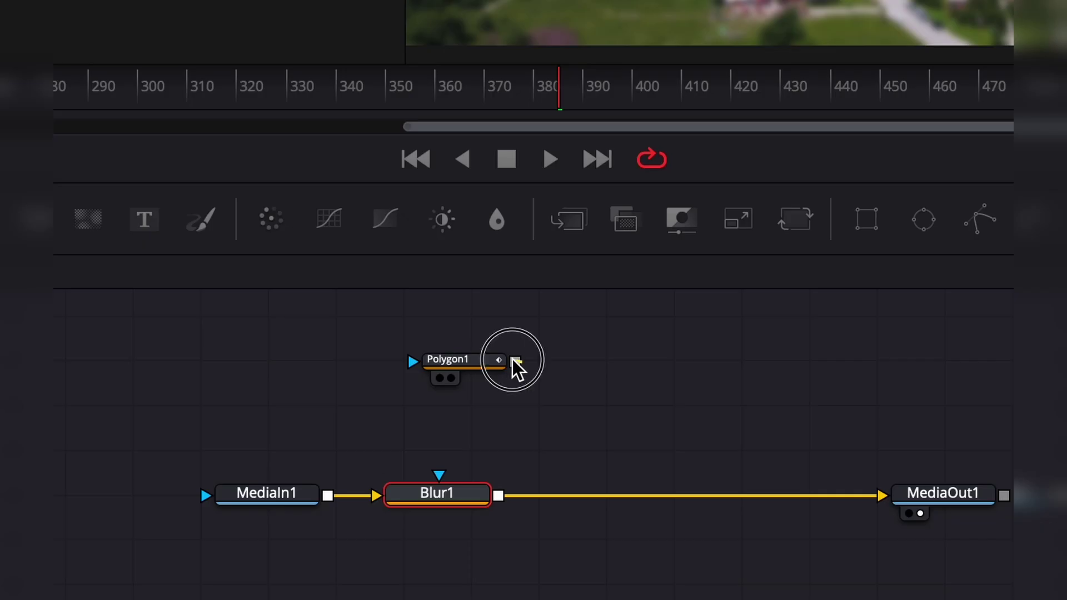
{"action": "left_click_drag", "start_coordinate": [514, 361], "coordinate": [440, 474]}
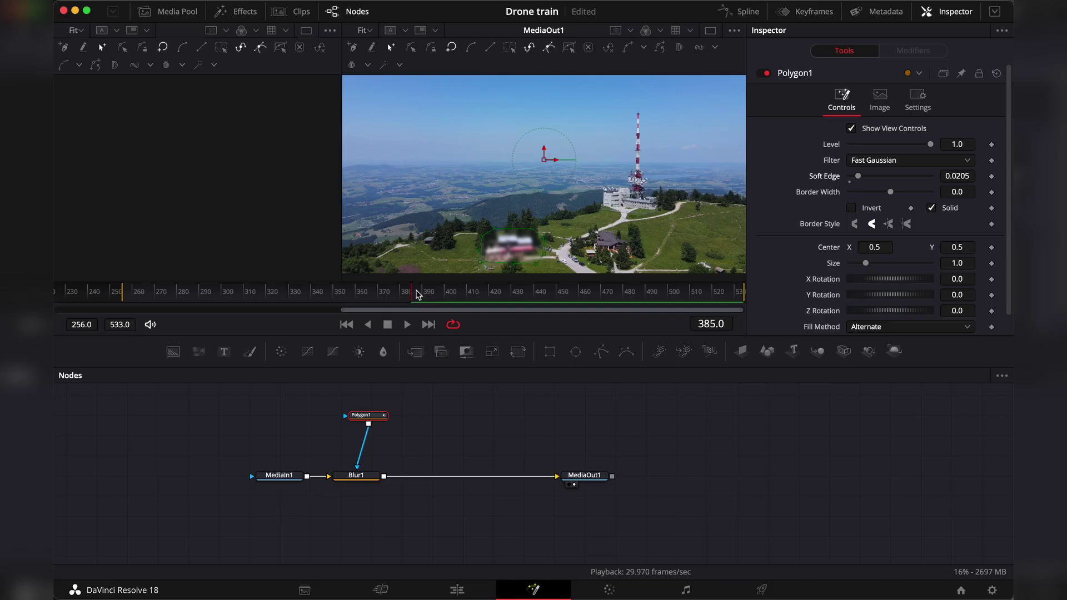
{"action": "mouse_move", "coordinate": [418, 295]}
{"action": "left_mouse_down"}
{"action": "mouse_move", "coordinate": [693, 294]}
{"action": "mouse_move", "coordinate": [184, 300]}
{"action": "mouse_move", "coordinate": [617, 303]}
{"action": "mouse_move", "coordinate": [411, 311]}
{"action": "left_mouse_up"}
- Keyframe the polygon shape and Center at frame 385, then reposition the mask over the house at frame 260
{"action": "scroll", "coordinate": [789, 250], "scroll_direction": "down", "scroll_amount": 1}
{"action": "right_click", "coordinate": [895, 325]}
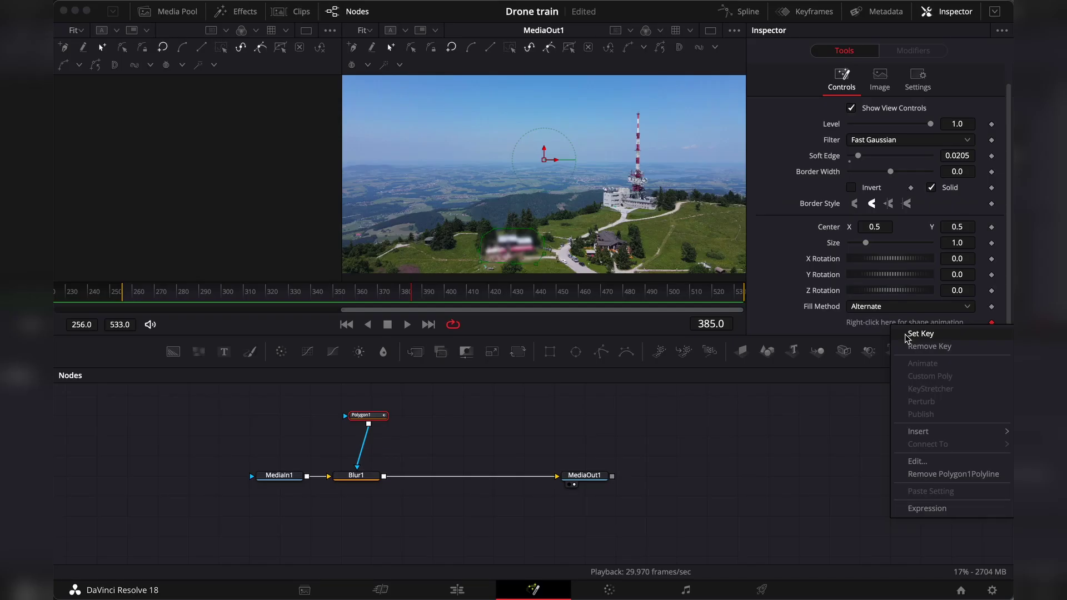
{"action": "left_click", "coordinate": [921, 334]}
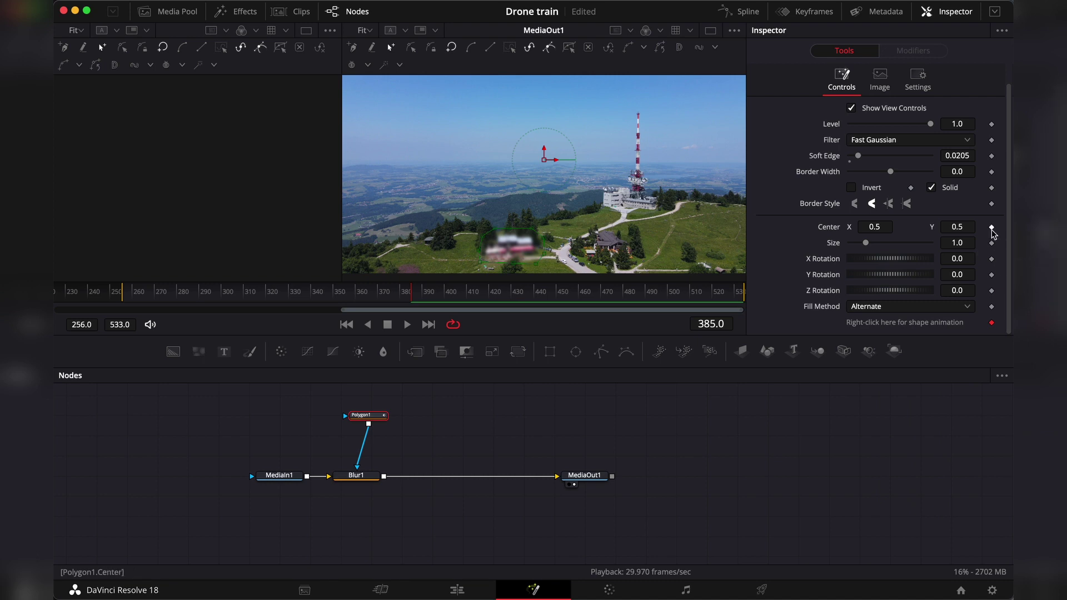
{"action": "left_click", "coordinate": [991, 227]}
{"action": "left_click_drag", "start_coordinate": [187, 291], "coordinate": [133, 291]}
{"action": "left_click_drag", "start_coordinate": [544, 161], "coordinate": [521, 178]}
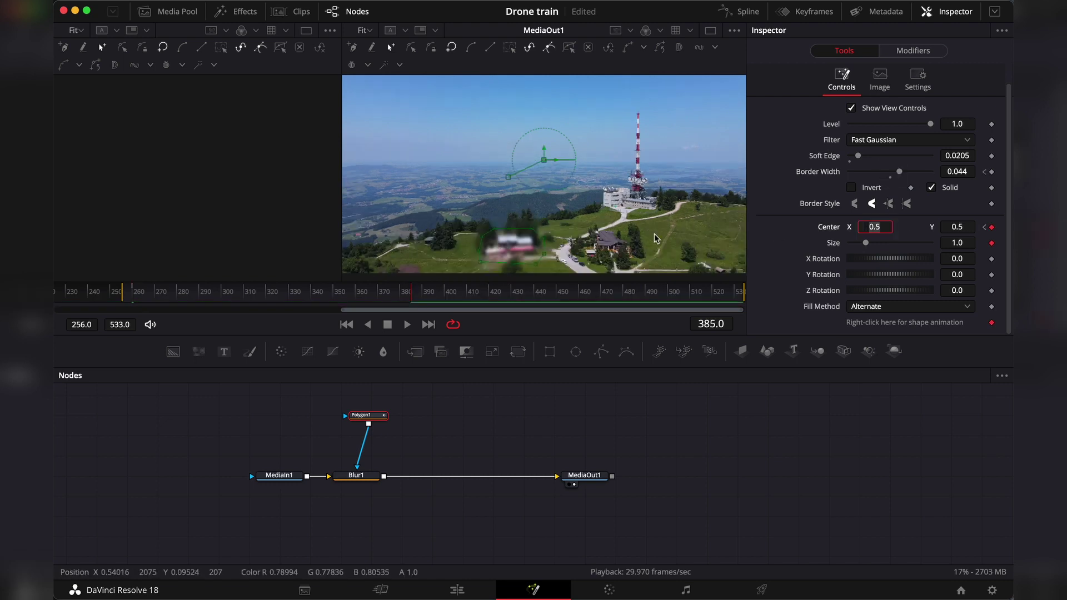
{"action": "mouse_move", "coordinate": [198, 293]}
{"action": "left_mouse_down"}
{"action": "mouse_move", "coordinate": [132, 298]}
{"action": "mouse_move", "coordinate": [198, 295]}
{"action": "left_mouse_up"}
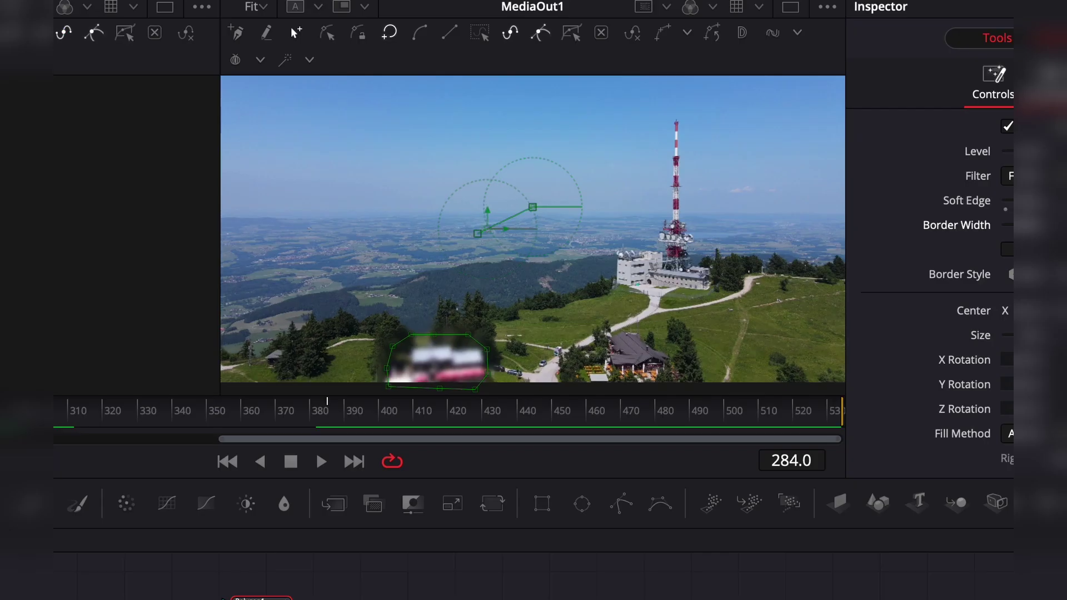
- Move the mask up-right onto the house at frame 529, then play back from around frame 345
{"action": "left_click_drag", "start_coordinate": [8, 410], "coordinate": [316, 411]}
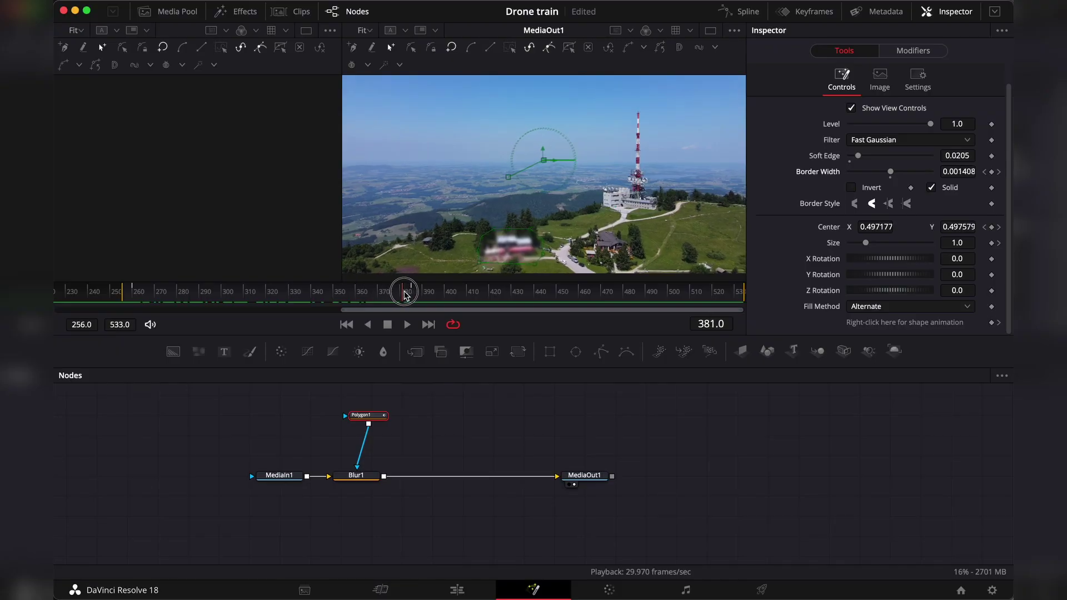
{"action": "left_click_drag", "start_coordinate": [404, 295], "coordinate": [744, 298]}
{"action": "left_click_drag", "start_coordinate": [544, 162], "coordinate": [566, 149]}
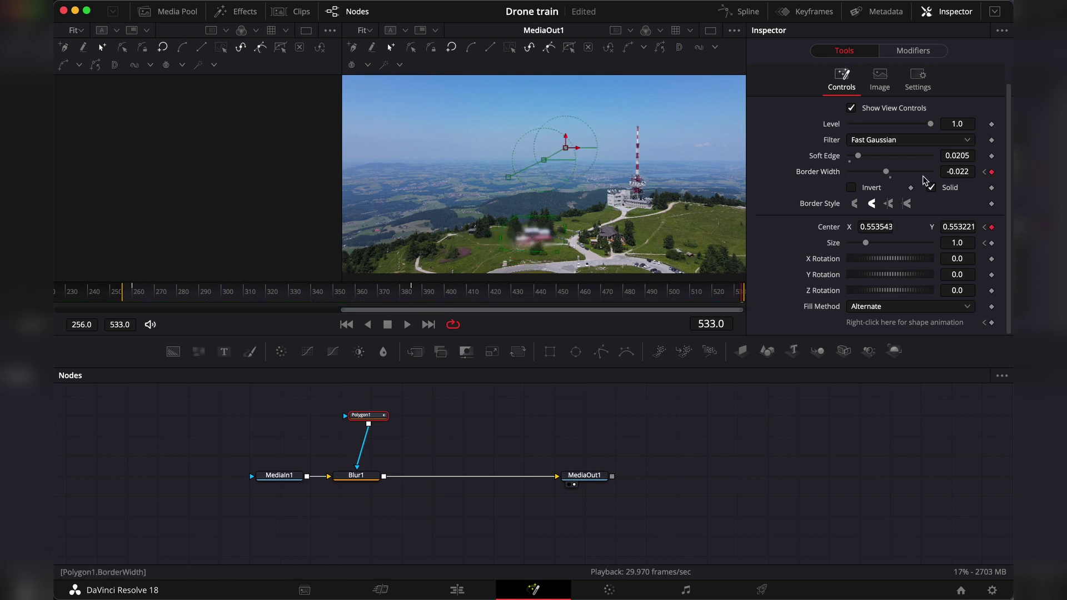
{"action": "left_click", "coordinate": [334, 293]}
{"action": "key", "text": "space"}
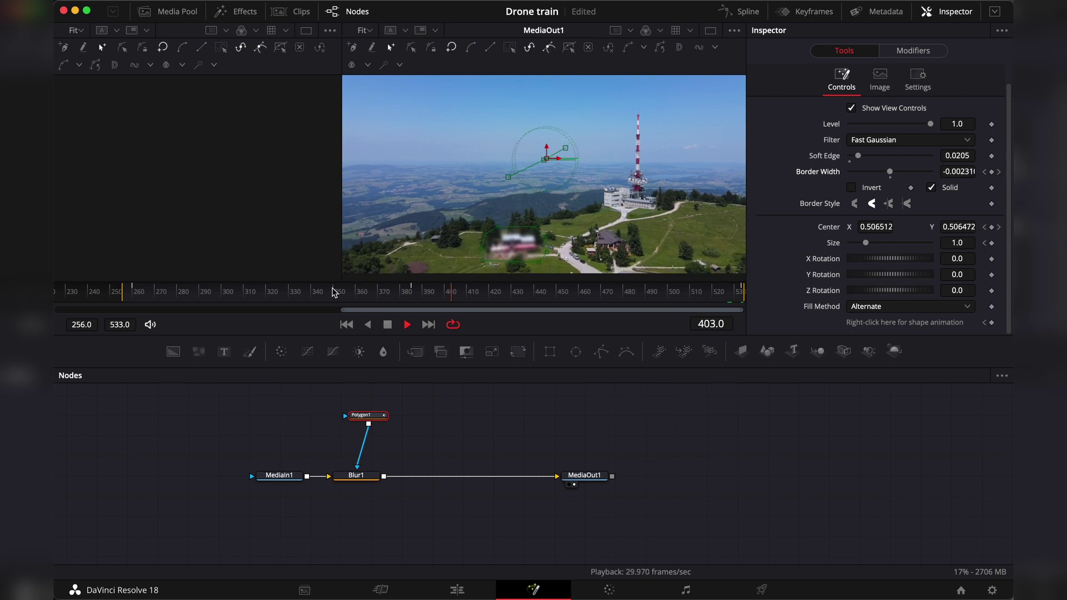
- Stop playback, search the tool list for 'magi' (Magic Mask), and cancel without adding it
{"action": "key", "text": "space"}
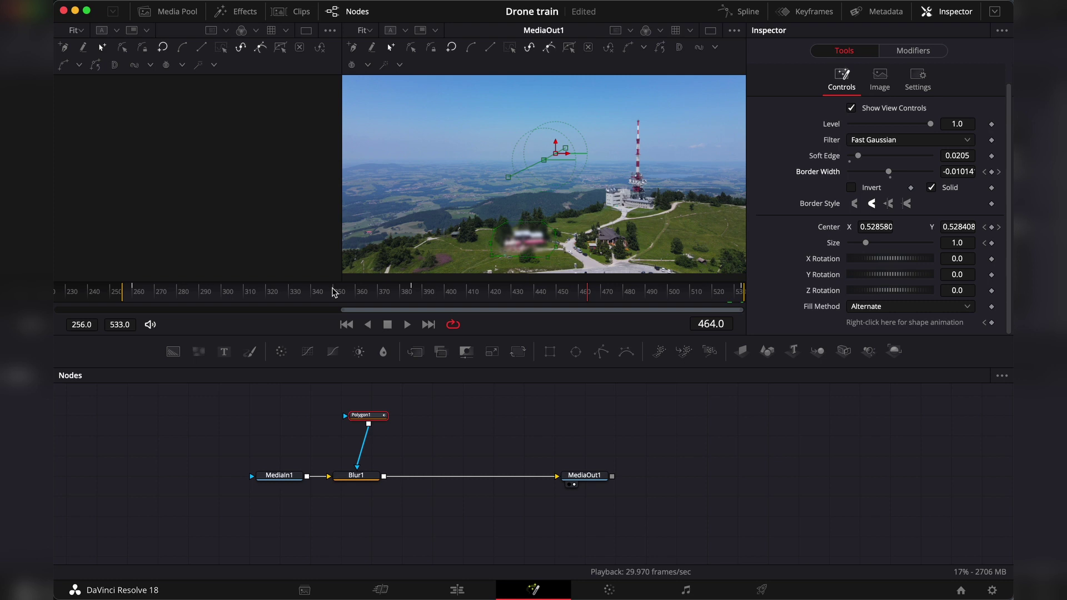
{"action": "key", "text": "shift+space"}
{"action": "type", "text": "ma"}
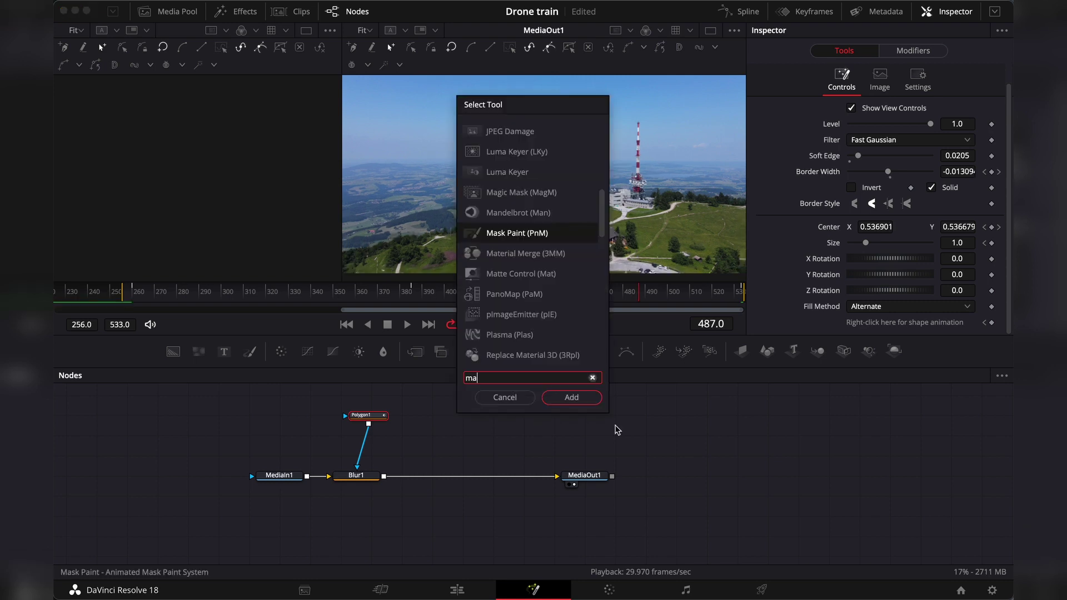
{"action": "type", "text": "gi"}
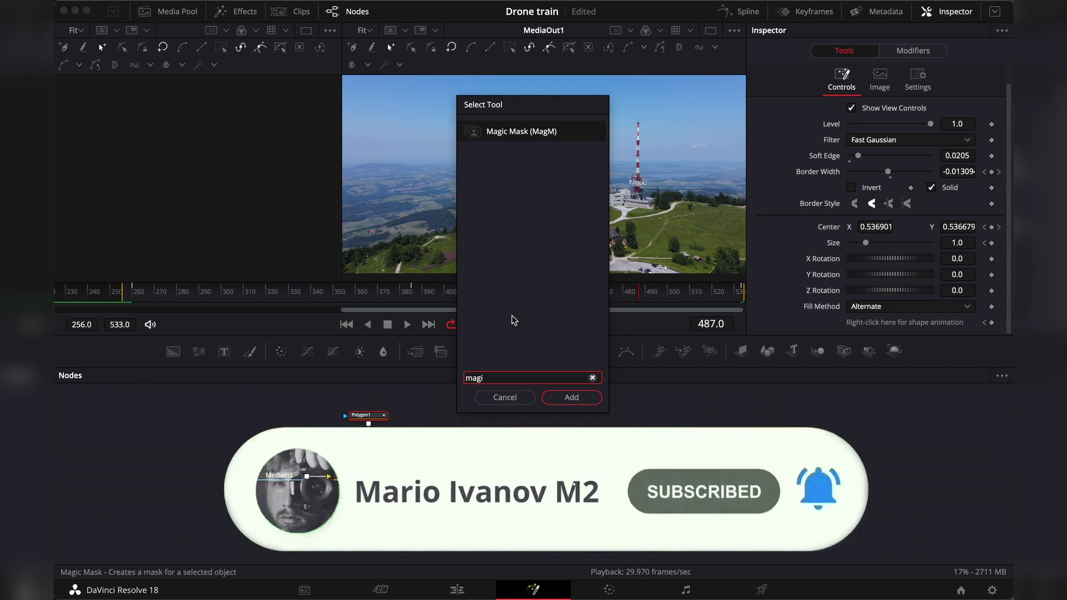
{"action": "left_click", "coordinate": [512, 396]}
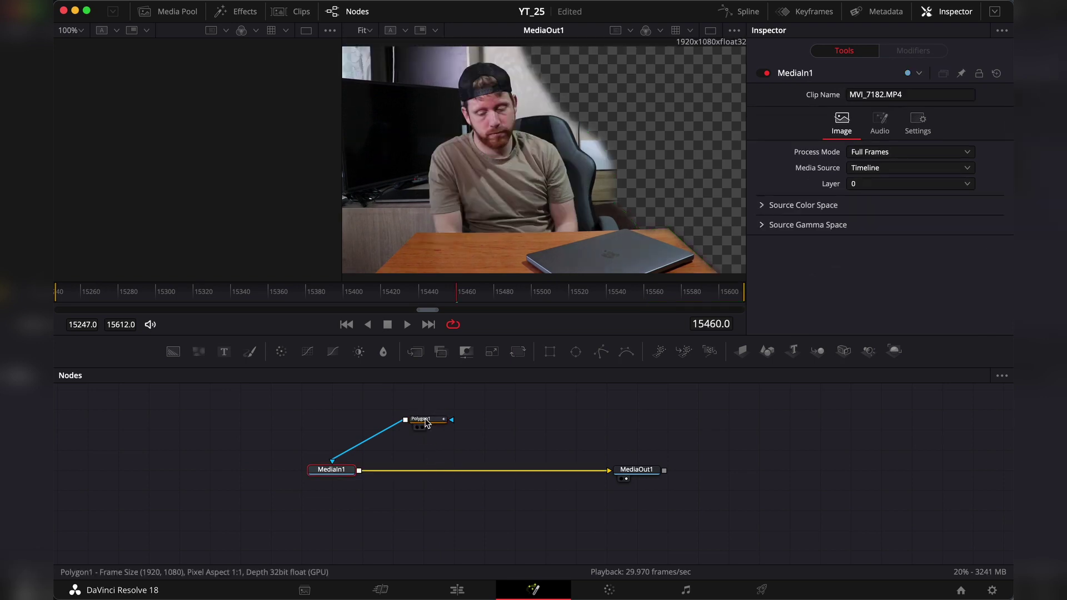
- Select Polygon1, scrub back to around frame 15276, and play to check the cutout
{"action": "left_click", "coordinate": [427, 420]}
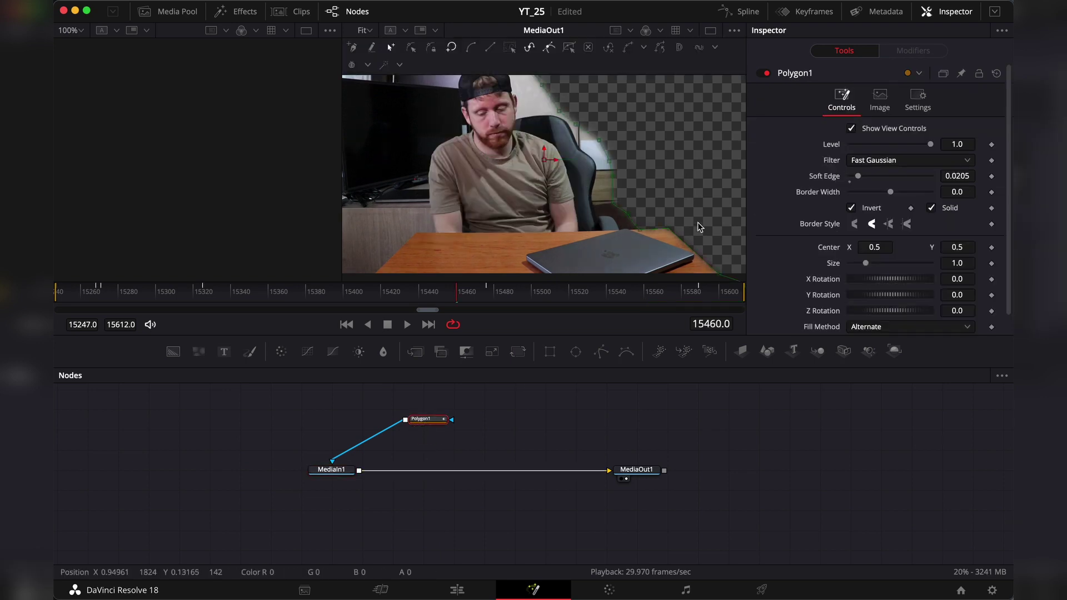
{"action": "left_click_drag", "start_coordinate": [437, 292], "coordinate": [58, 287]}
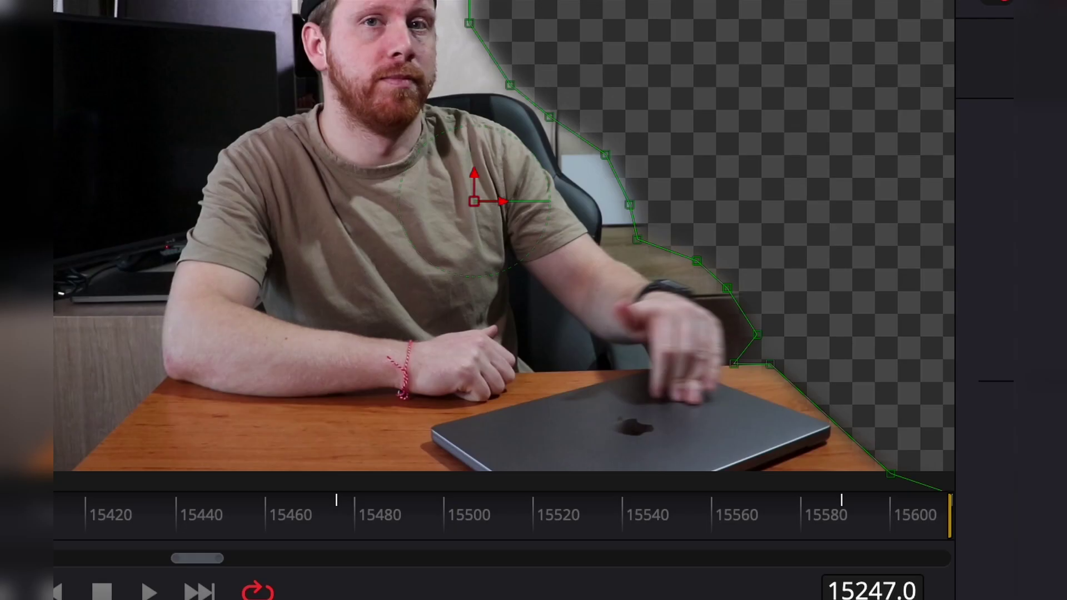
{"action": "key", "text": "space"}
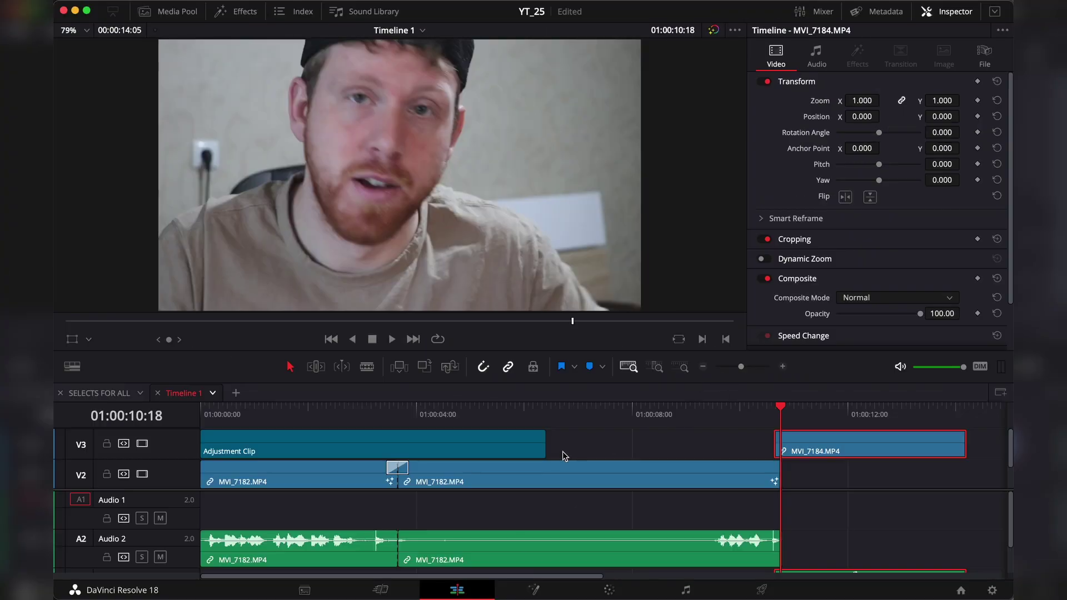
- Move the playhead to 01:00:08:08 and select the second MVI_7182 clip on V2, showing V2 and V1
{"action": "key", "text": "super+minus"}
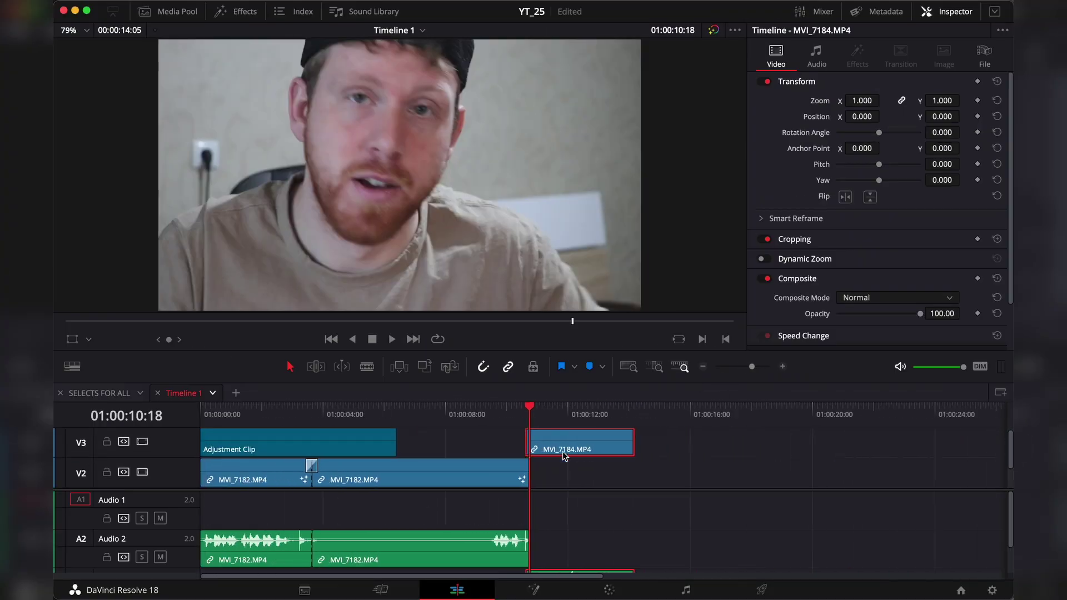
{"action": "left_click", "coordinate": [459, 416]}
{"action": "left_click", "coordinate": [460, 470]}
{"action": "scroll", "coordinate": [459, 470], "scroll_direction": "down", "scroll_amount": 2}
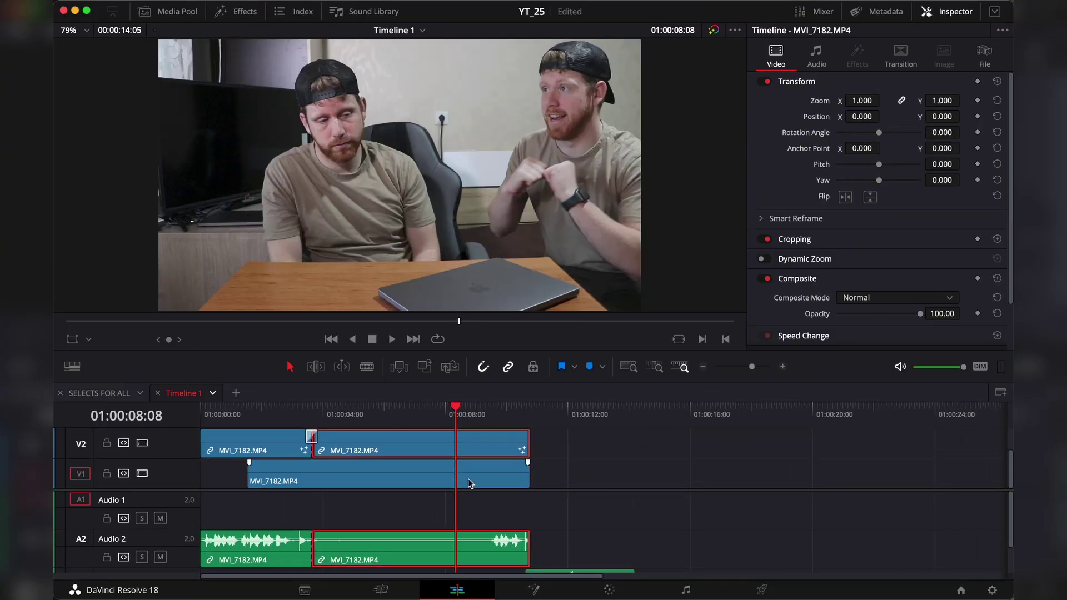